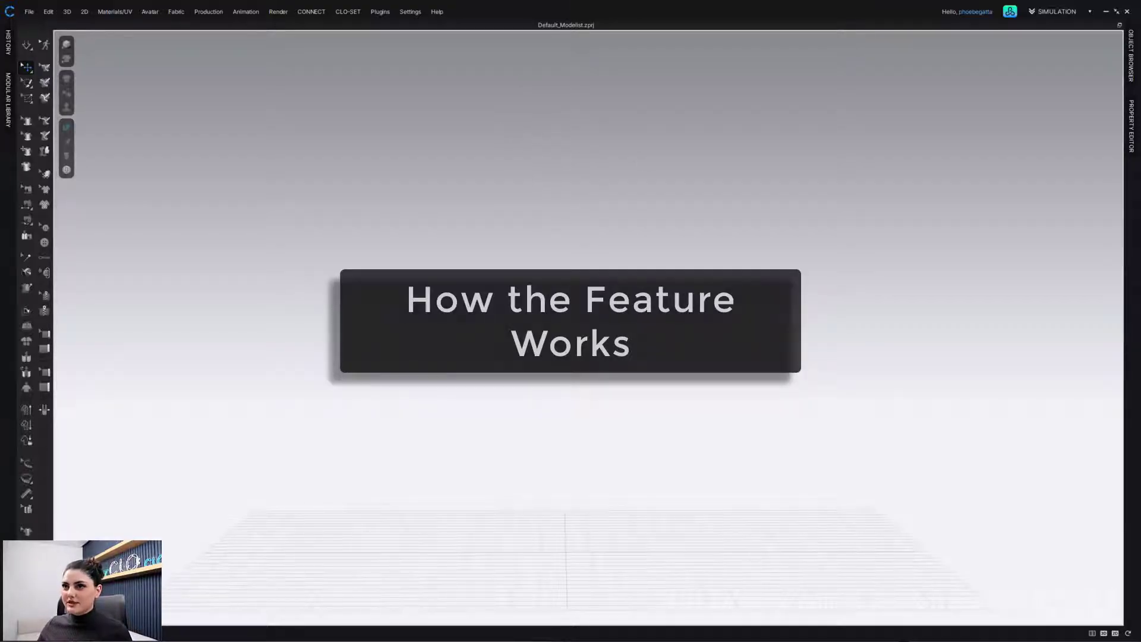
# Load the Highlight Feature_UI project by dropping its file into the 3D window
pyautogui.moveTo(709, 186); pyautogui.dragTo(520, 202)
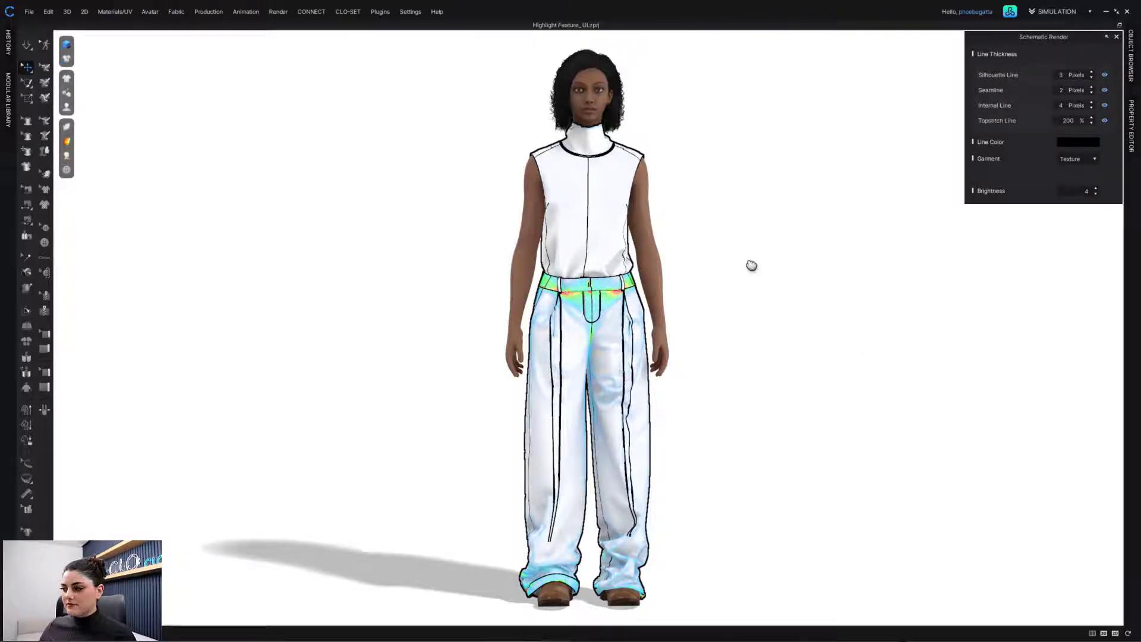
# Load the Highlight_UI Pants project with its saved display settings
pyautogui.moveTo(752, 265); pyautogui.dragTo(721, 260, button='middle')
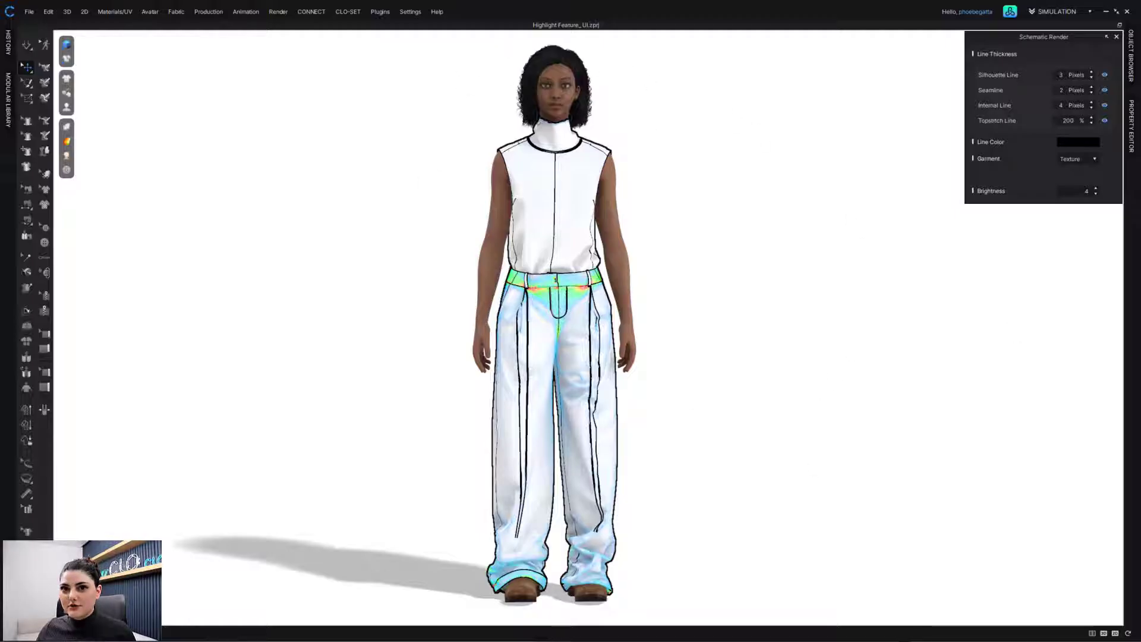
pyautogui.moveTo(826, 121); pyautogui.dragTo(416, 189)
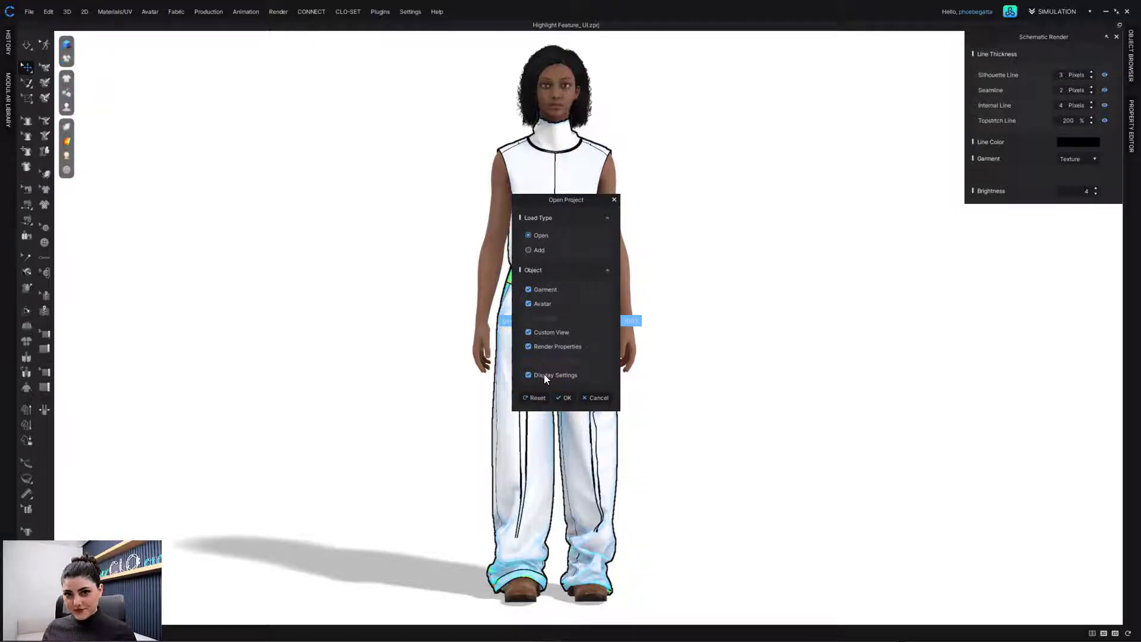
pyautogui.click(564, 397)
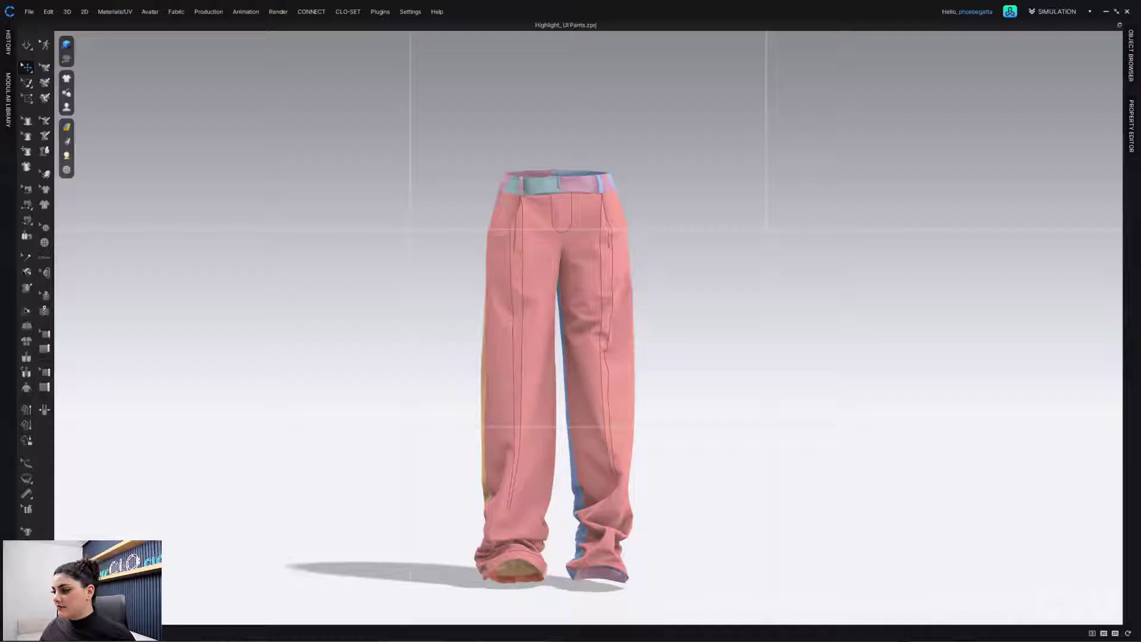
# Load the Highlight Feature_UI project with Display Settings unchecked
pyautogui.moveTo(784, 159); pyautogui.dragTo(532, 118)
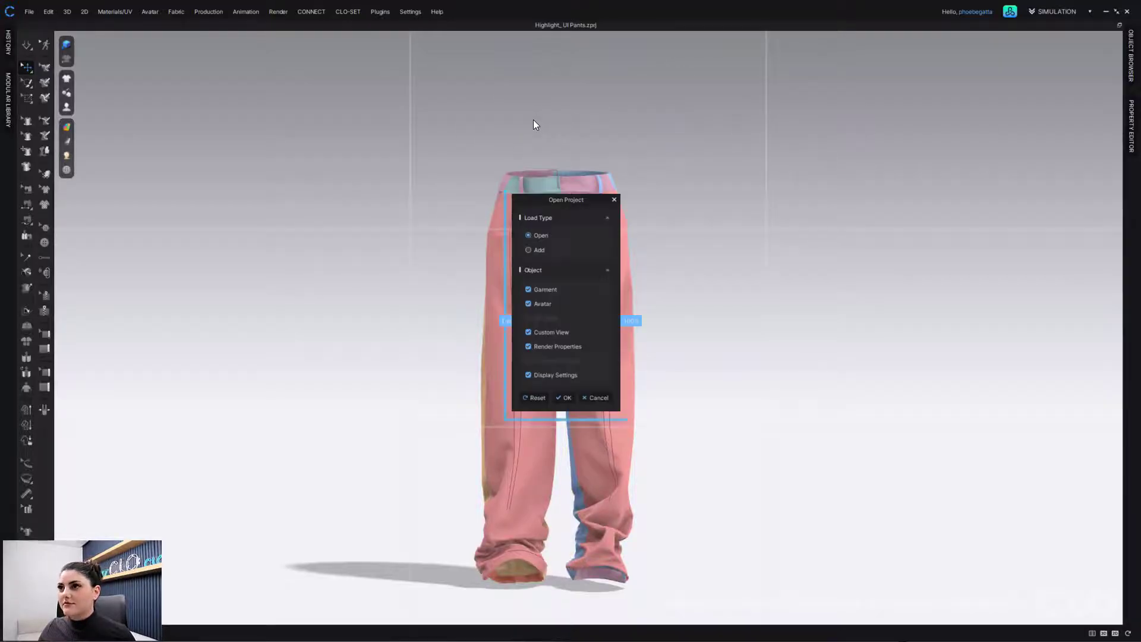
pyautogui.click(564, 376)
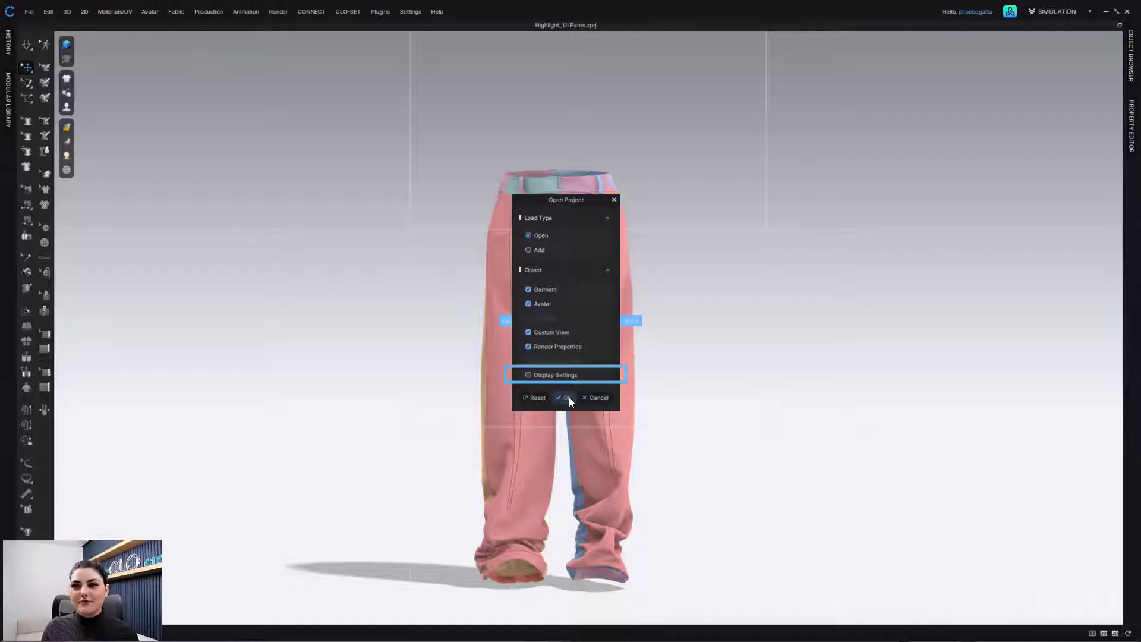
pyautogui.click(570, 397)
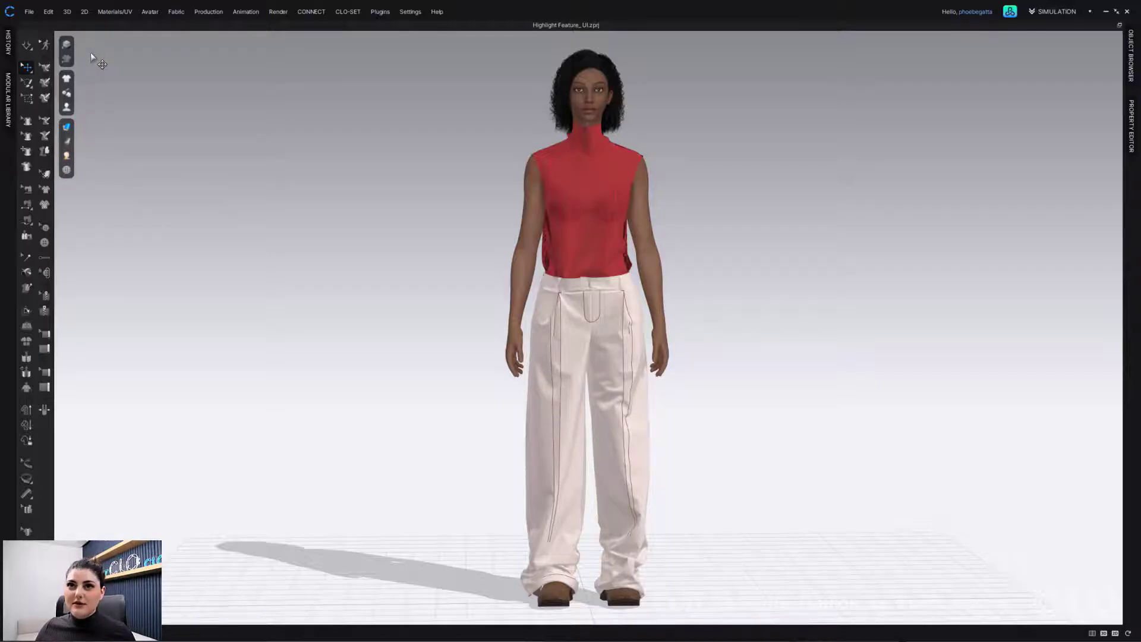
pyautogui.moveTo(70, 79)
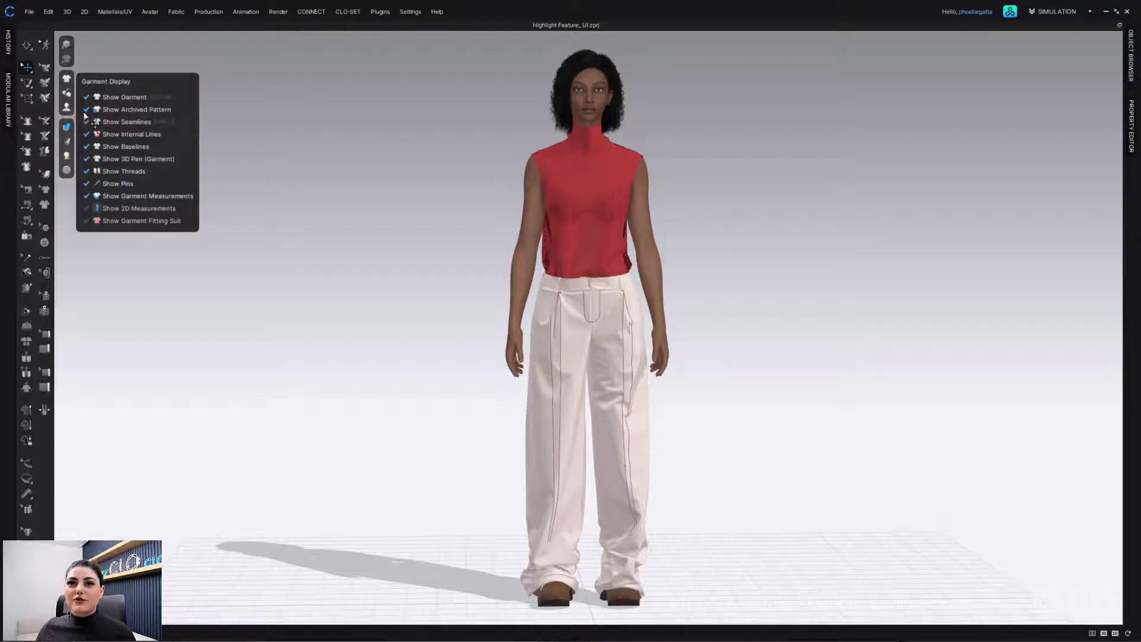
pyautogui.moveTo(67, 98)
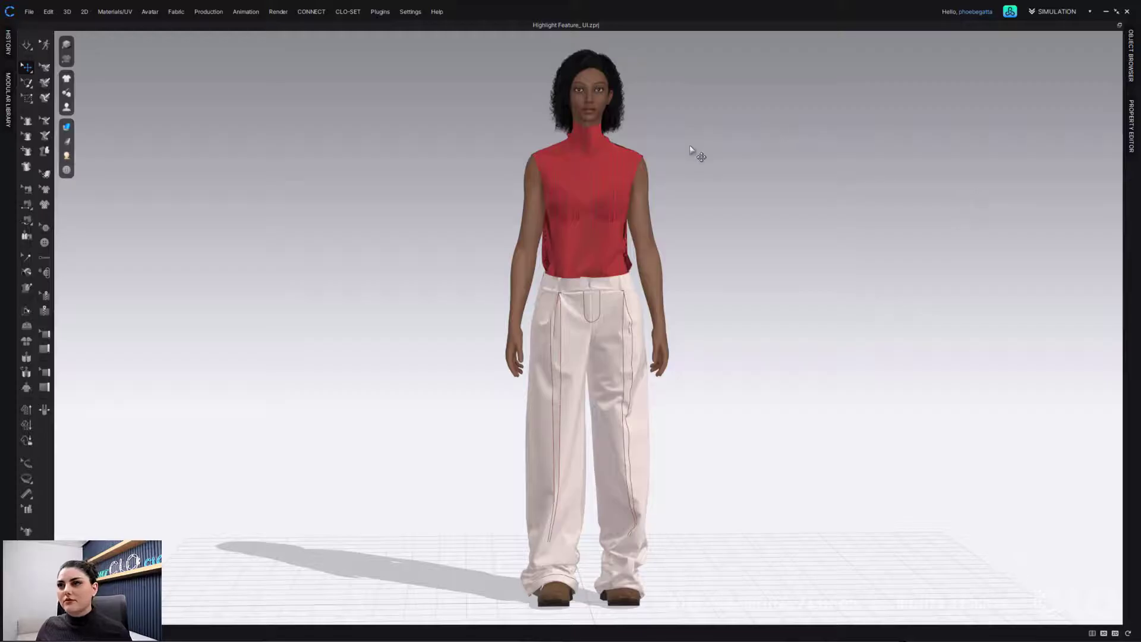
pyautogui.moveTo(662, 148); pyautogui.dragTo(663, 150, button='middle')
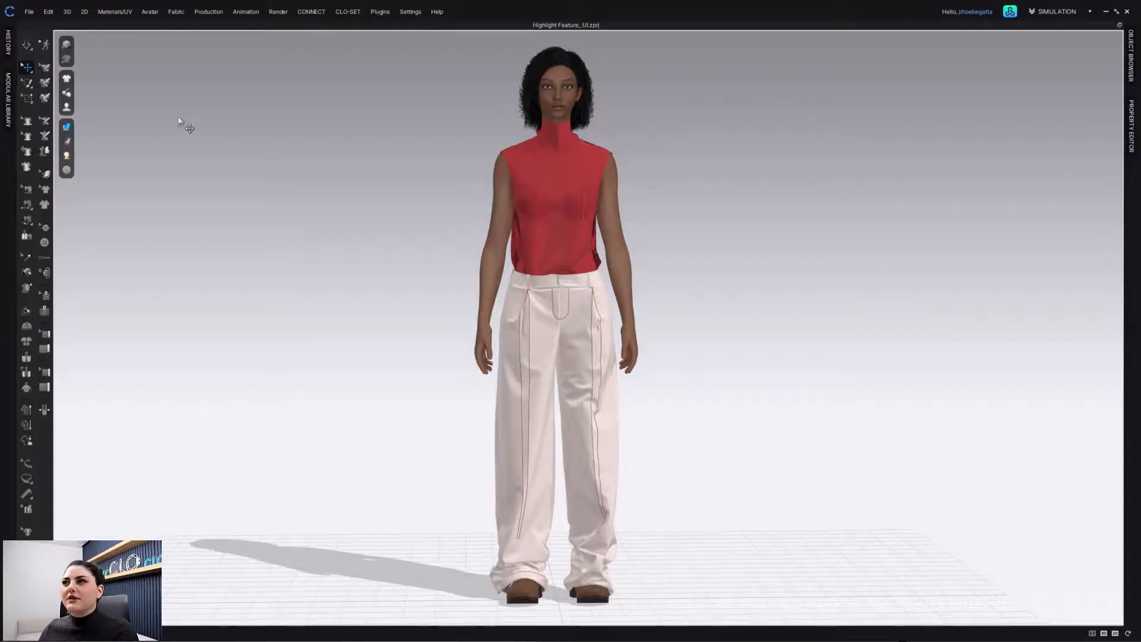
# Switch to Schematic Render and apply the Strain Map from Fit Maps
pyautogui.click(67, 60)
pyautogui.click(66, 127)
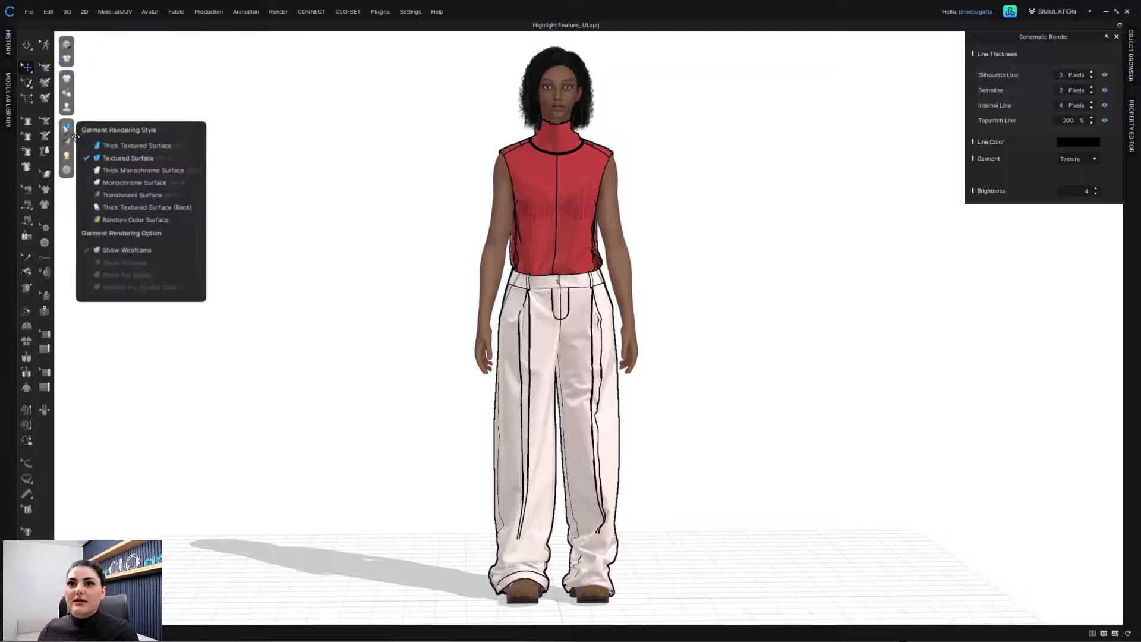
pyautogui.click(66, 141)
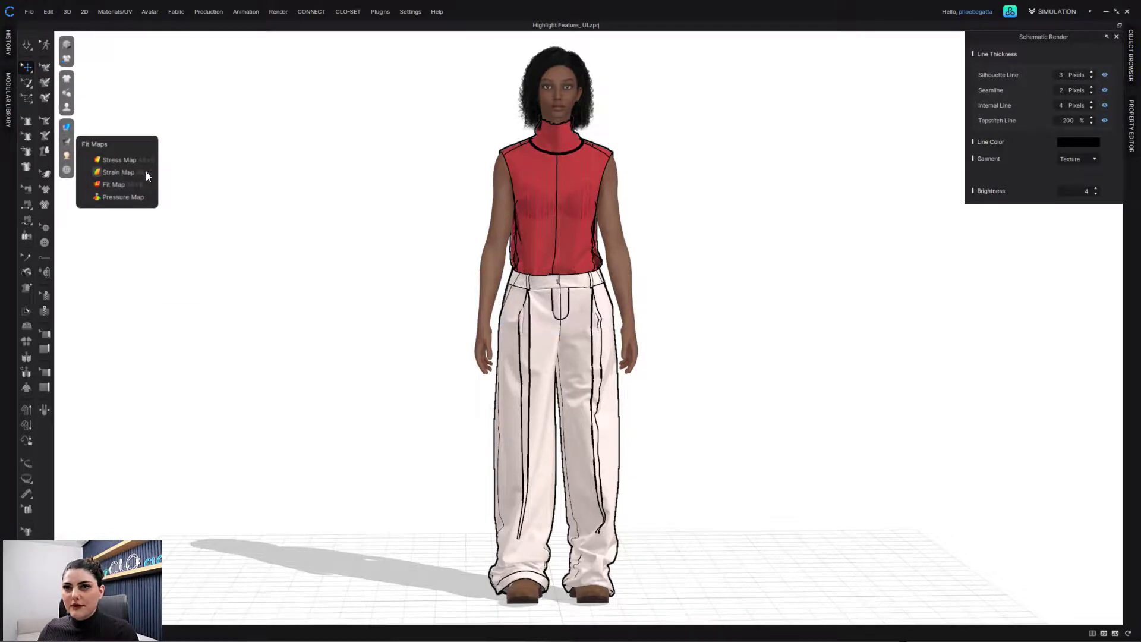
pyautogui.click(118, 173)
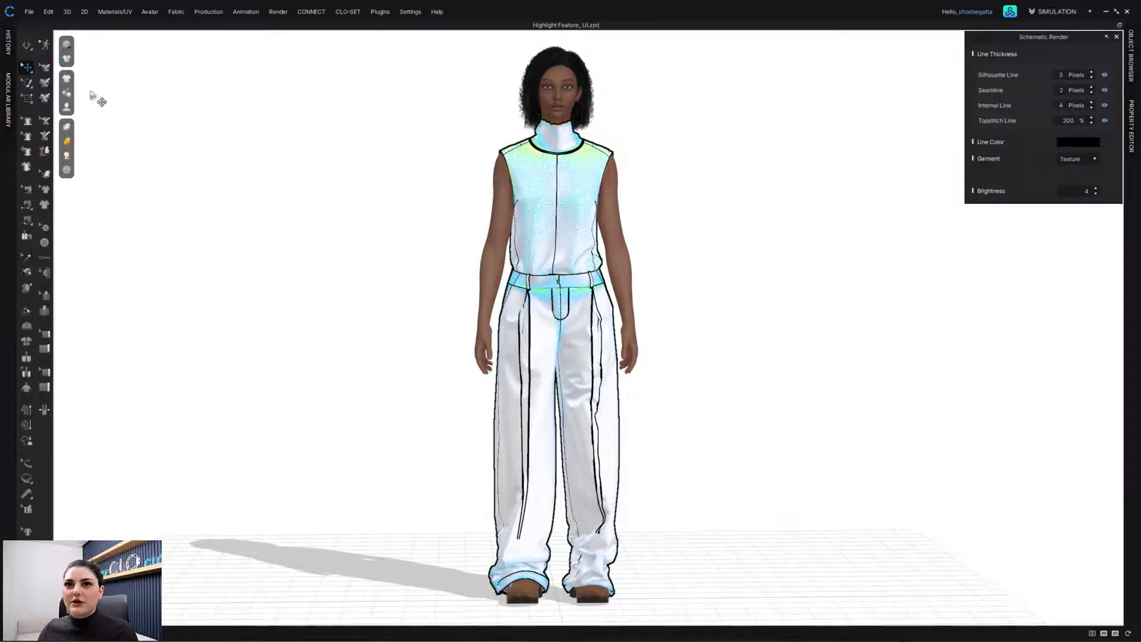
# Turn off Show Avatar and zoom in on the top garment
pyautogui.moveTo(67, 107)
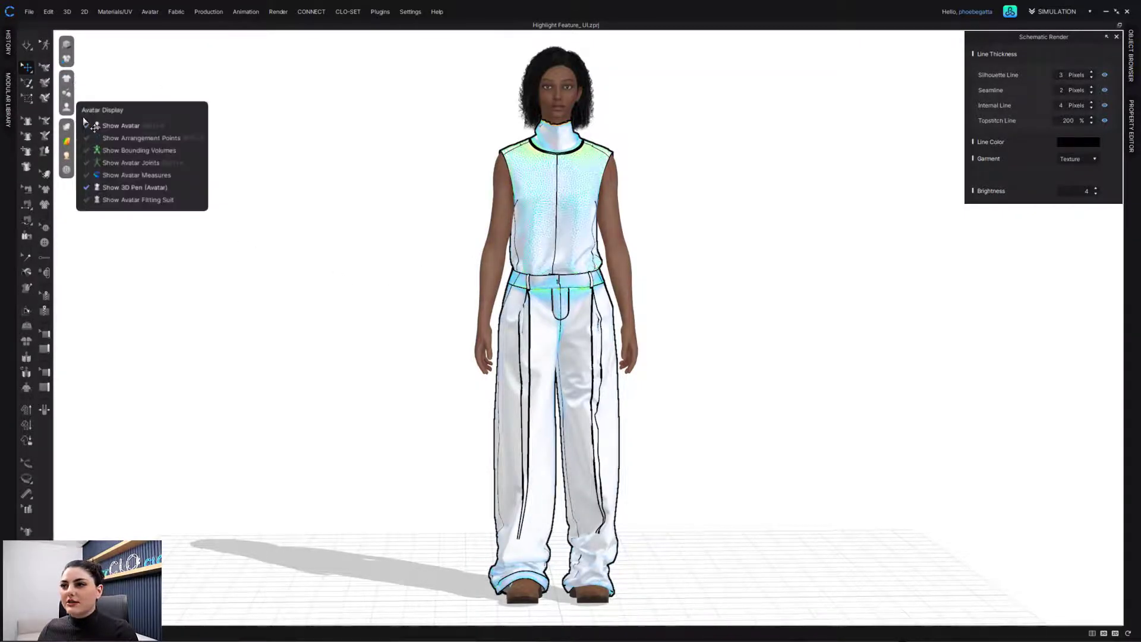
pyautogui.click(127, 127)
pyautogui.scroll(5, 476, 219)
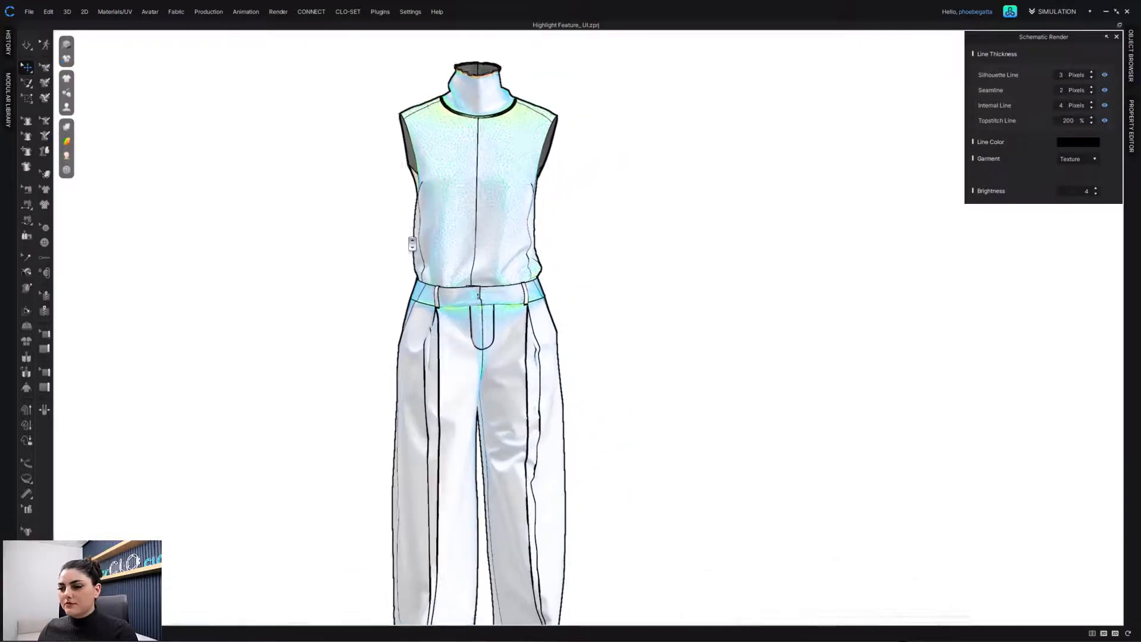
pyautogui.moveTo(412, 243); pyautogui.dragTo(469, 287, button='middle')
# Turn off Show Internal Lines, Show Baselines and Show Pins in Garment Display
pyautogui.scroll(3, 438, 333)
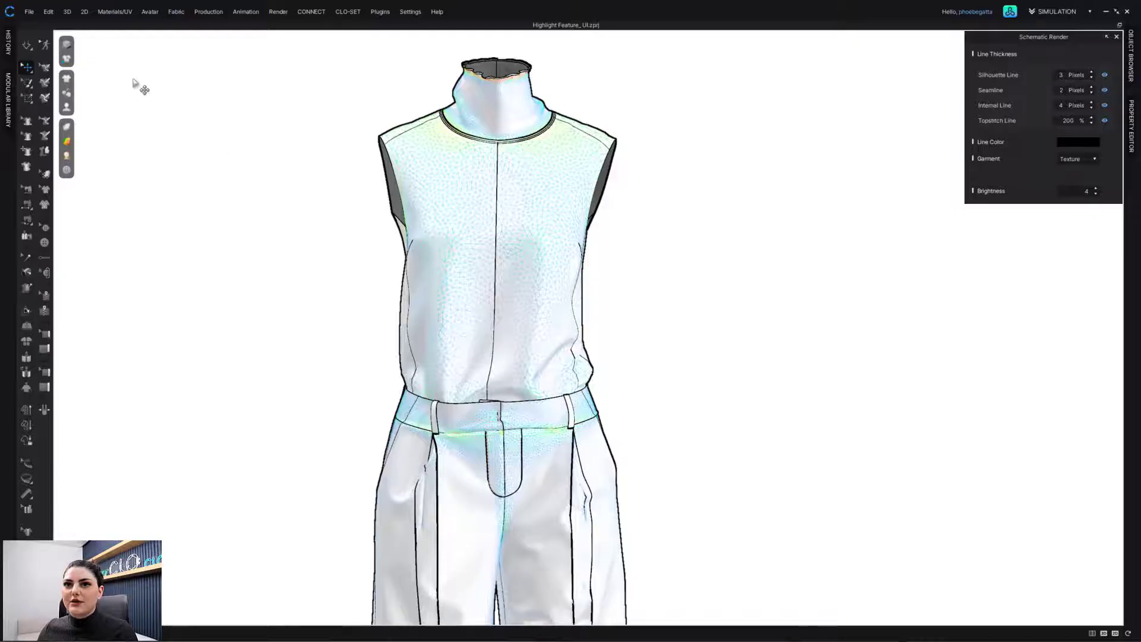
pyautogui.moveTo(67, 81)
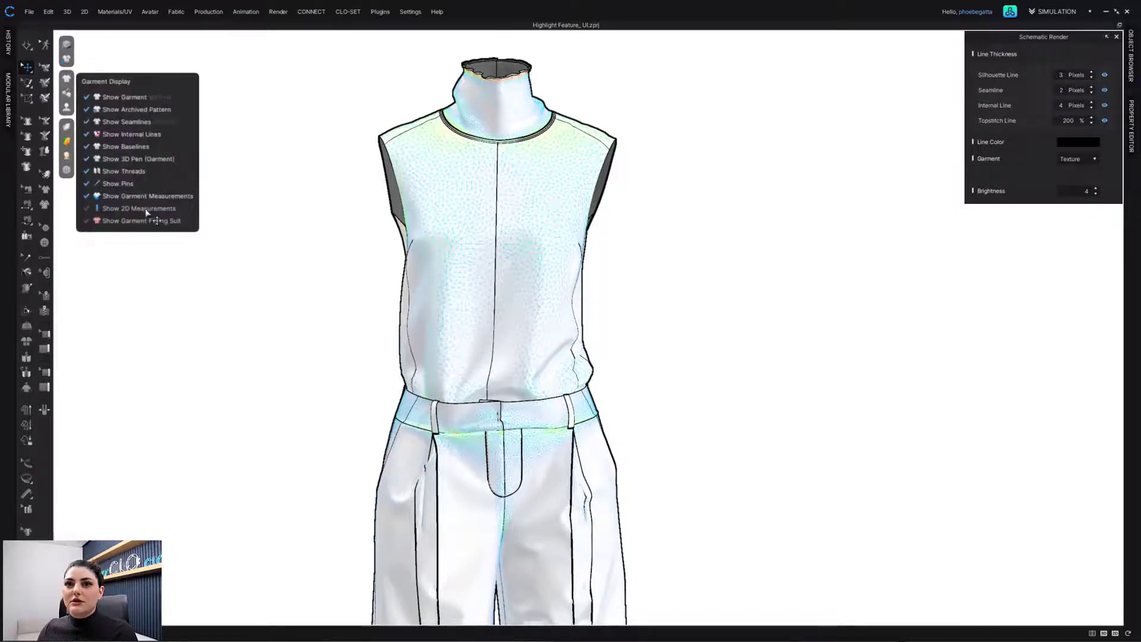
pyautogui.click(137, 147)
pyautogui.click(132, 134)
pyautogui.click(127, 183)
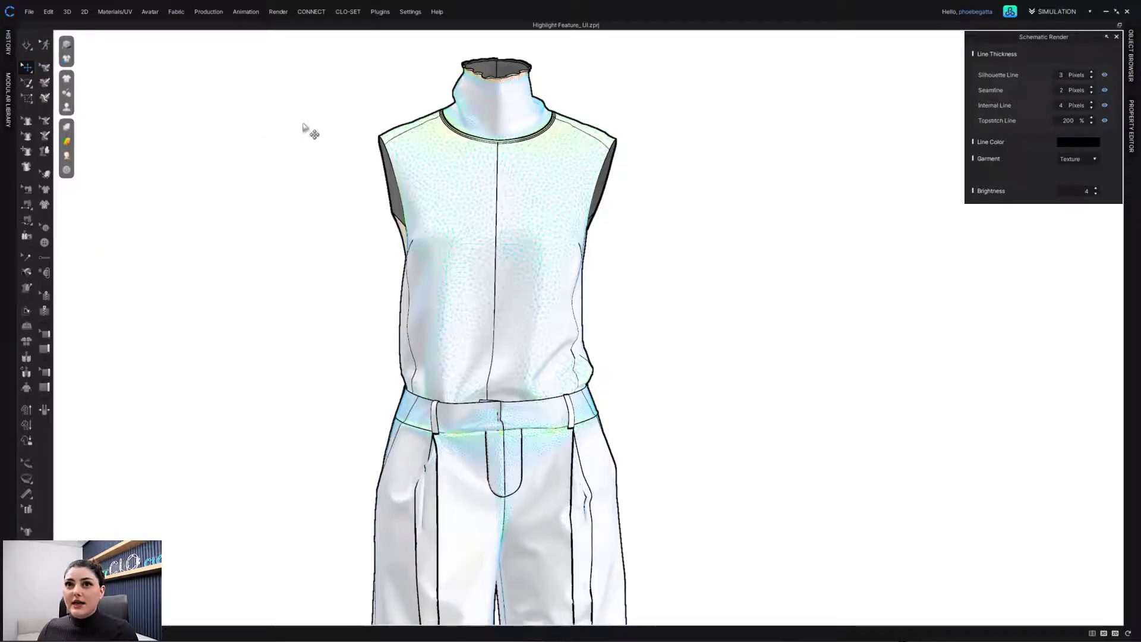
# Save the project as a new project file named 'Workflow_Render'
pyautogui.click(29, 11)
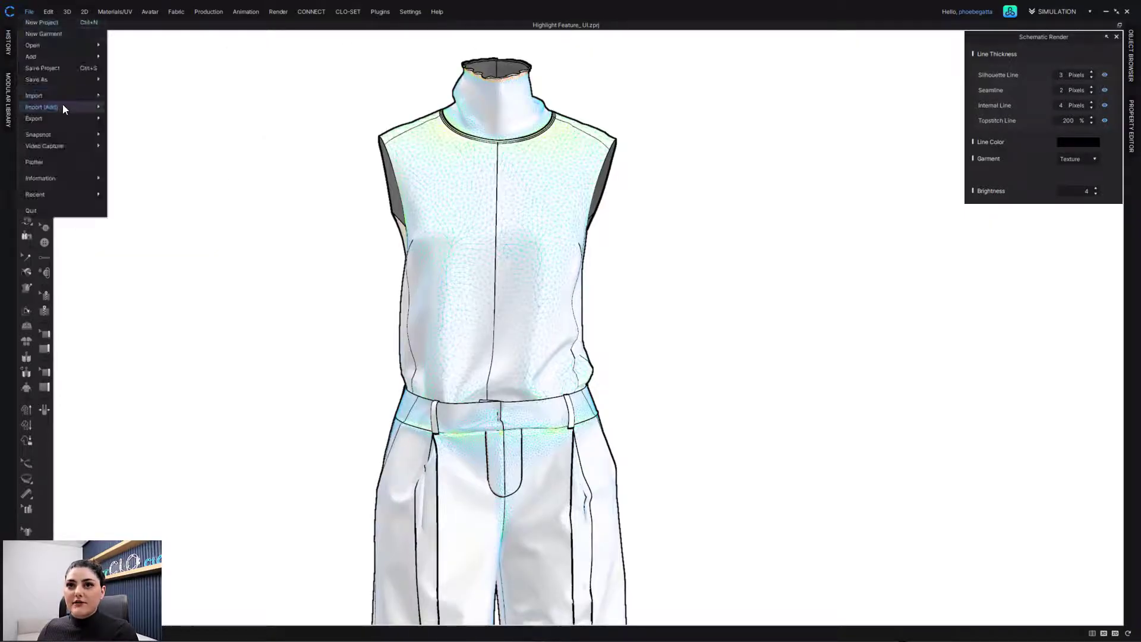
pyautogui.moveTo(69, 80)
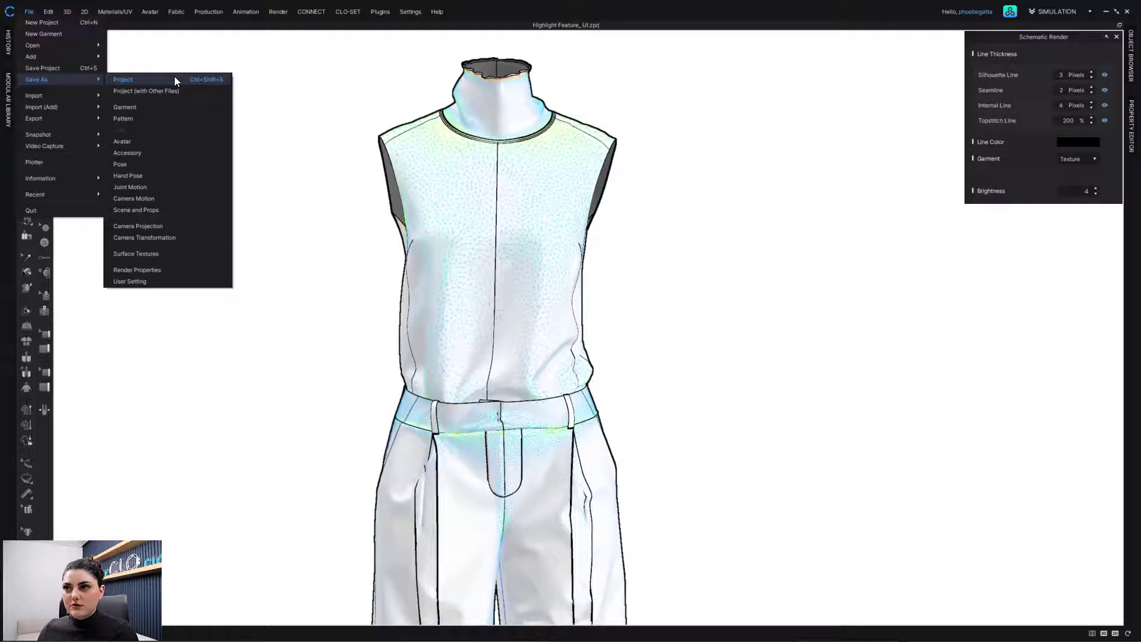
pyautogui.click(174, 80)
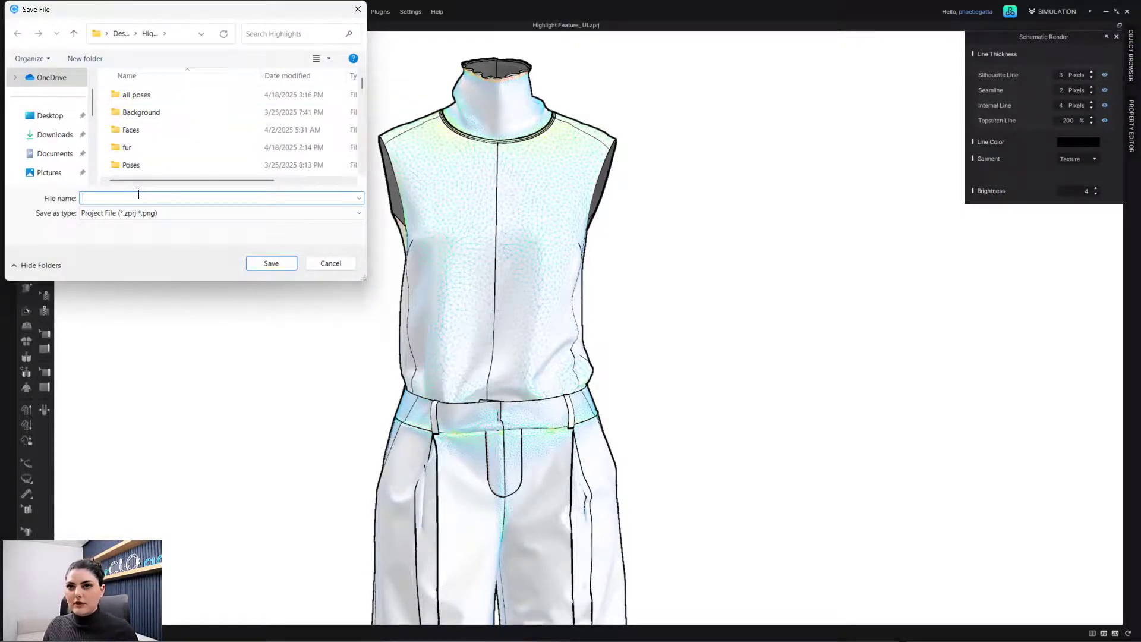
pyautogui.write('Workflow')
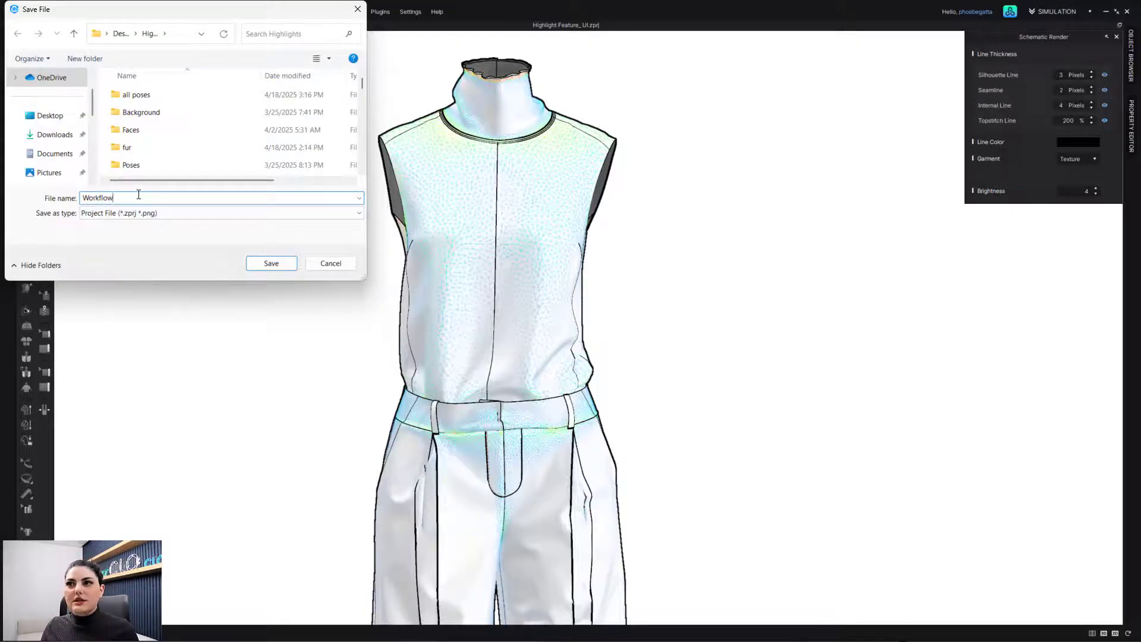
pyautogui.write('_')
pyautogui.write('Render')
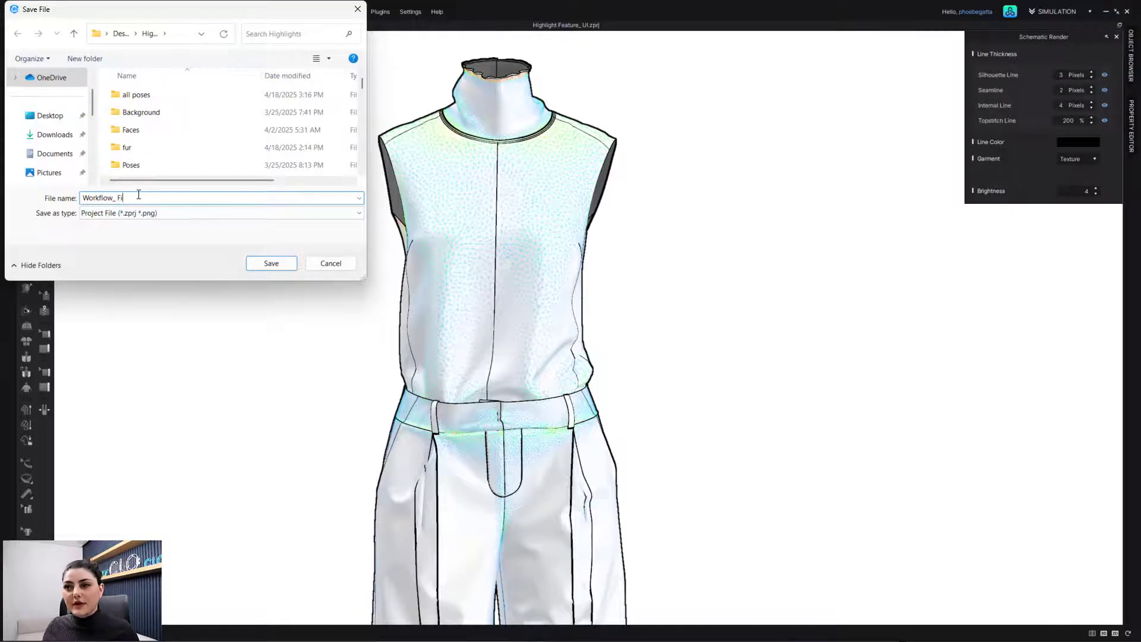
pyautogui.press('Return')
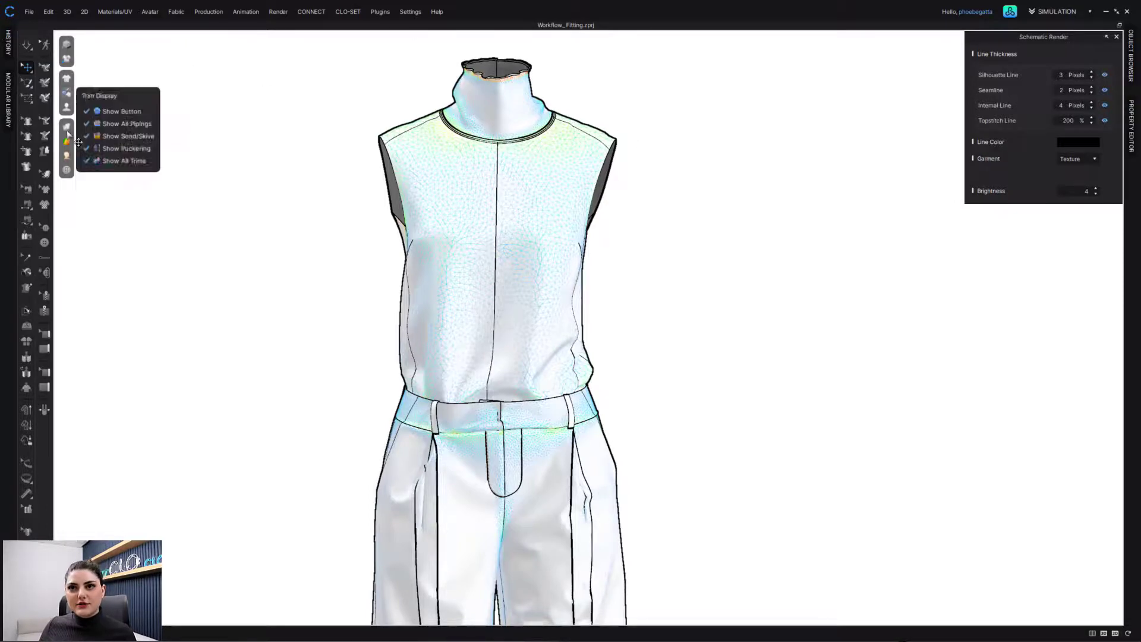
# Zoom out and pan until the whole outfit and floor fill the 3D view
pyautogui.moveTo(70, 108)
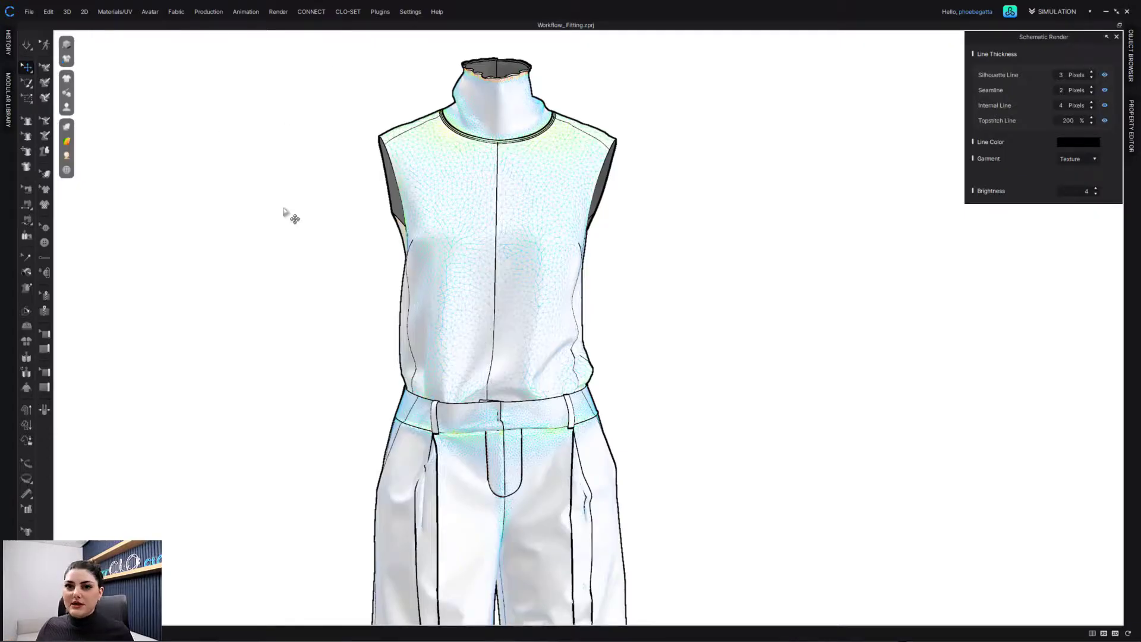
pyautogui.scroll(-3, 289, 215)
pyautogui.moveTo(289, 214); pyautogui.dragTo(302, 152, button='middle')
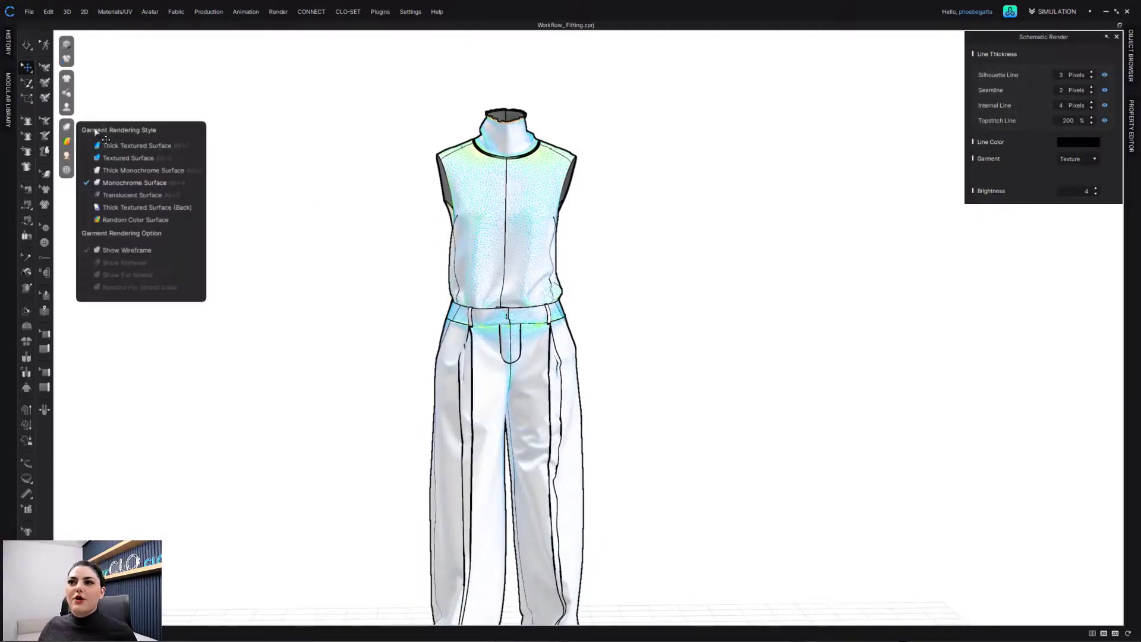
pyautogui.moveTo(66, 142)
pyautogui.moveTo(410, 255); pyautogui.dragTo(415, 209, button='middle')
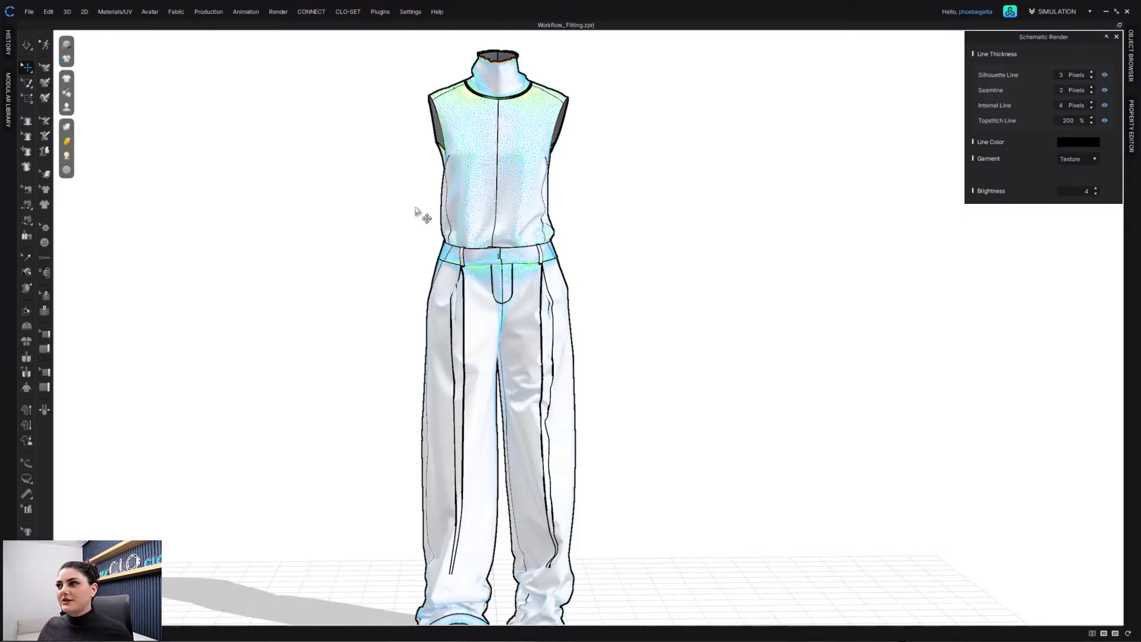
# Close the Schematic Render panel and zoom in on the strain-mapped garment
pyautogui.scroll(-2, 670, 323)
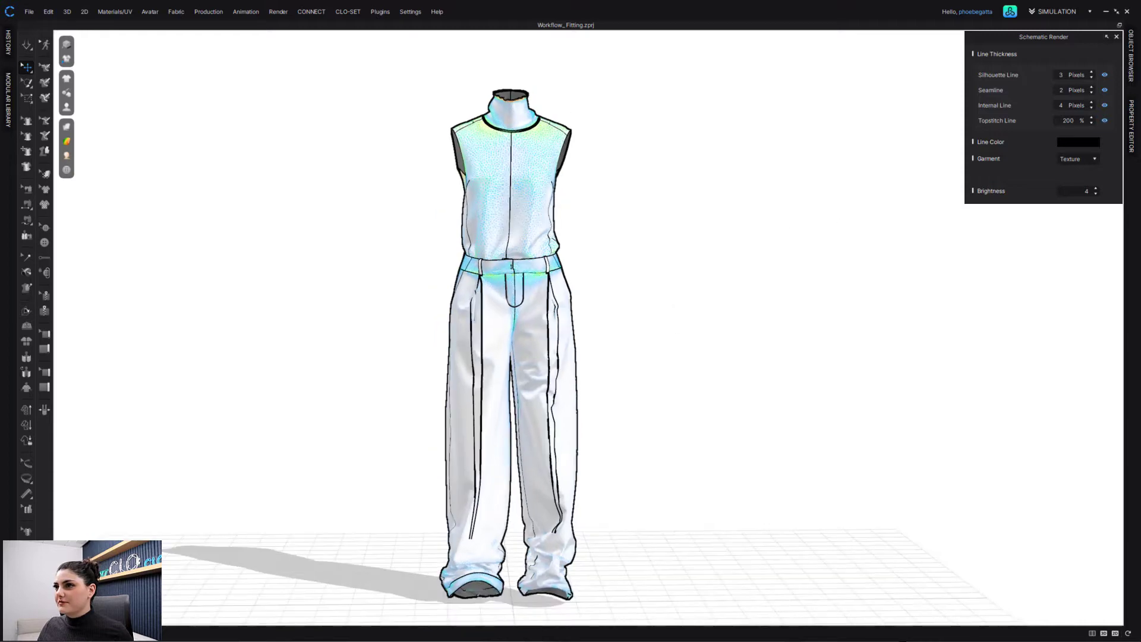
pyautogui.click(1116, 36)
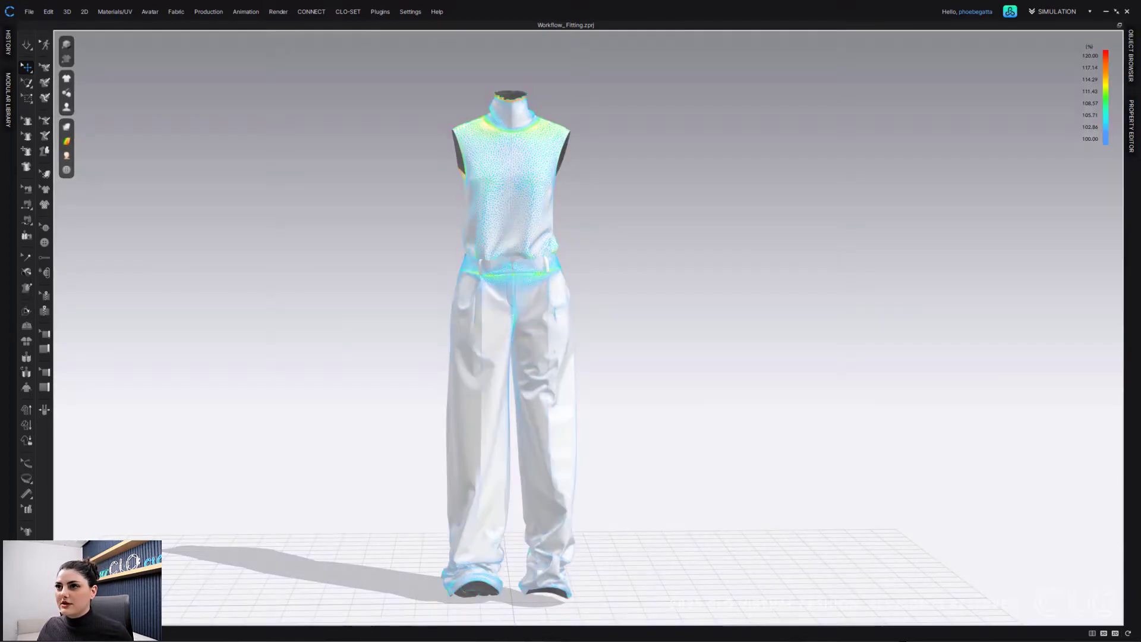
pyautogui.scroll(2, 575, 241)
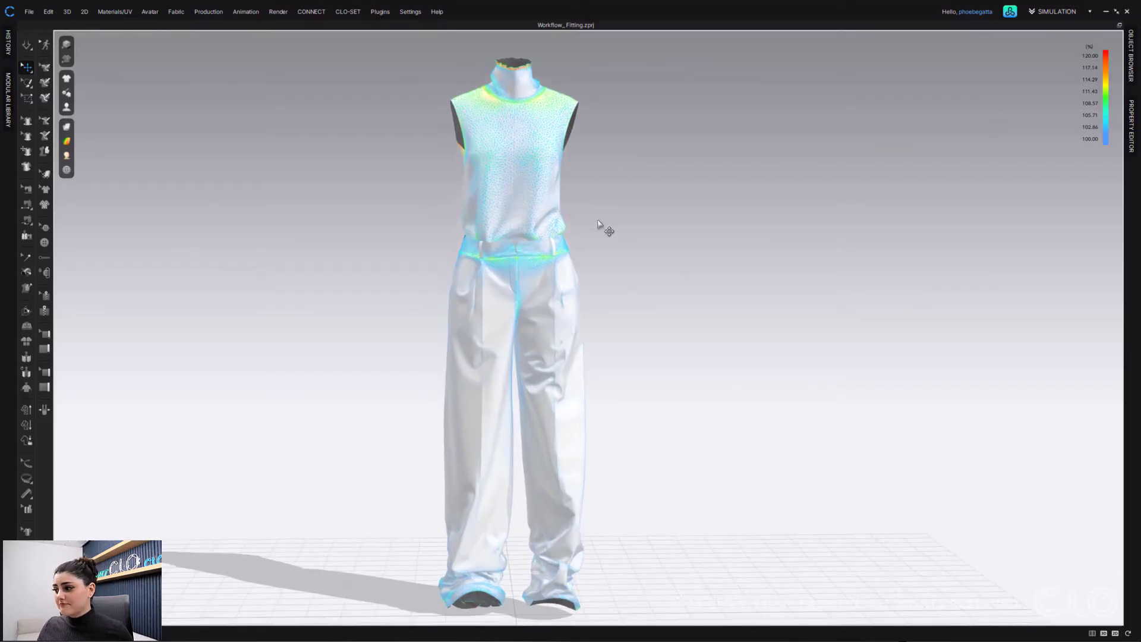